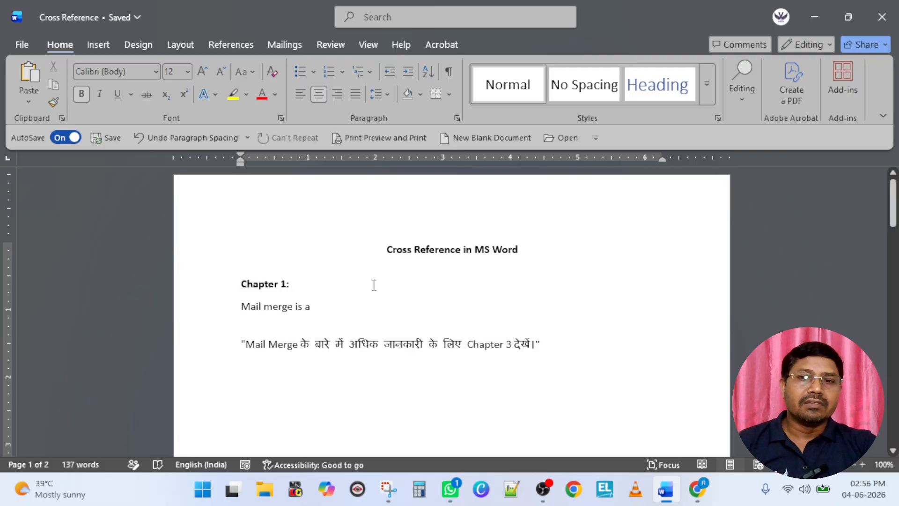
- Add empty lines above the "Chapter 3:" line so that it moves onto the second page
left_click_drag(212, 284, 213, 368)
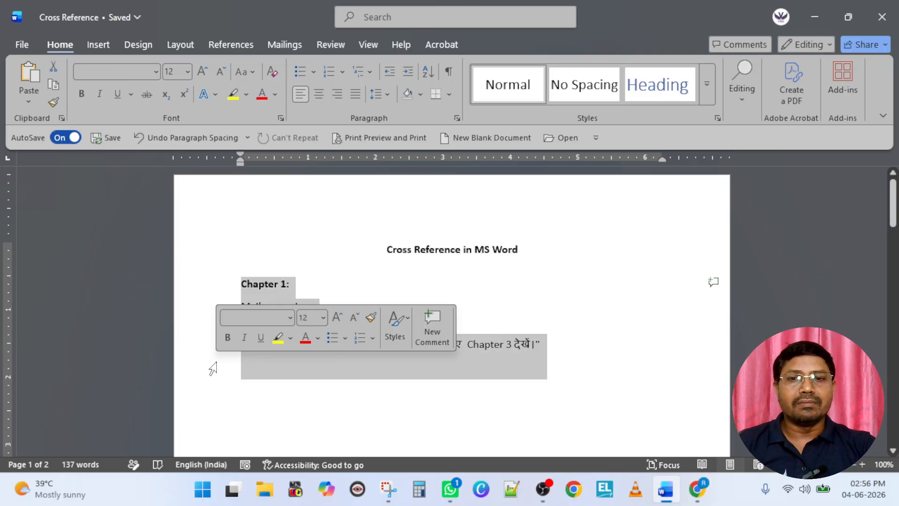
left_click(548, 330)
scroll(547, 327, "down", 3)
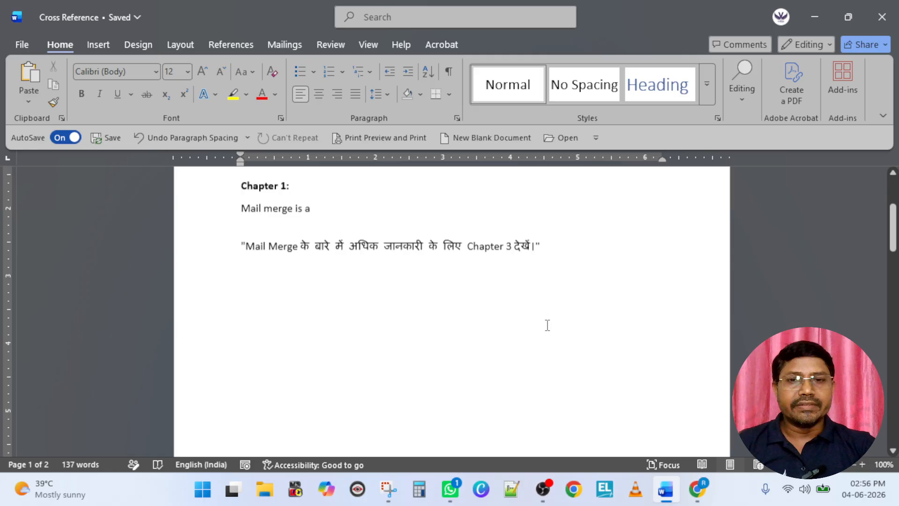
scroll(503, 271, "up", 1)
scroll(505, 267, "down", 10)
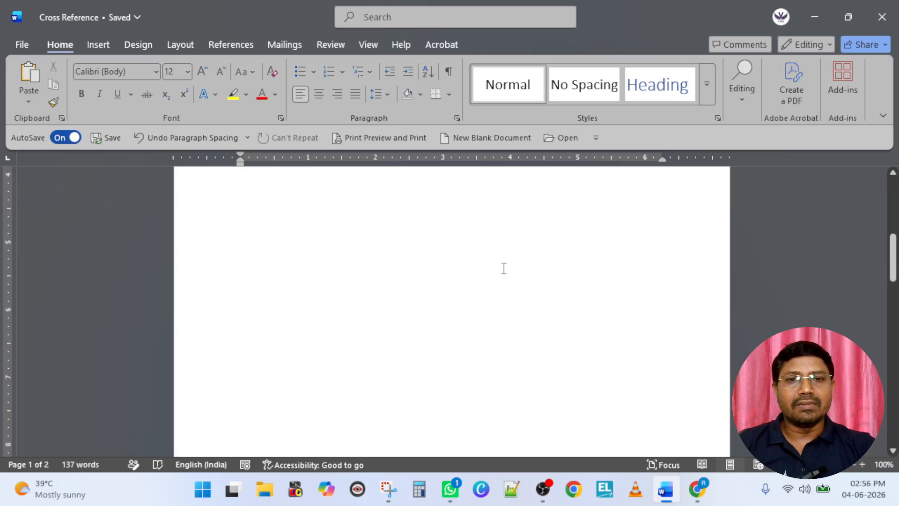
scroll(504, 269, "up", 2)
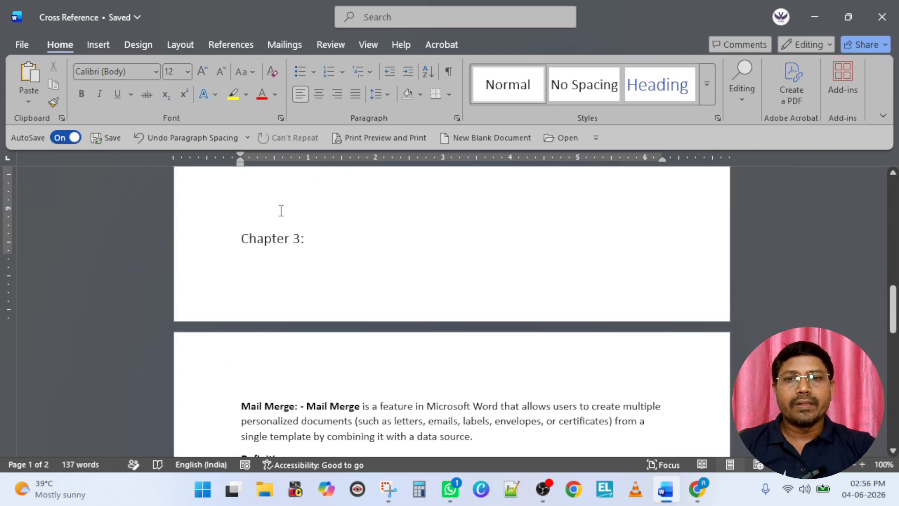
key("Return")
key("Return")
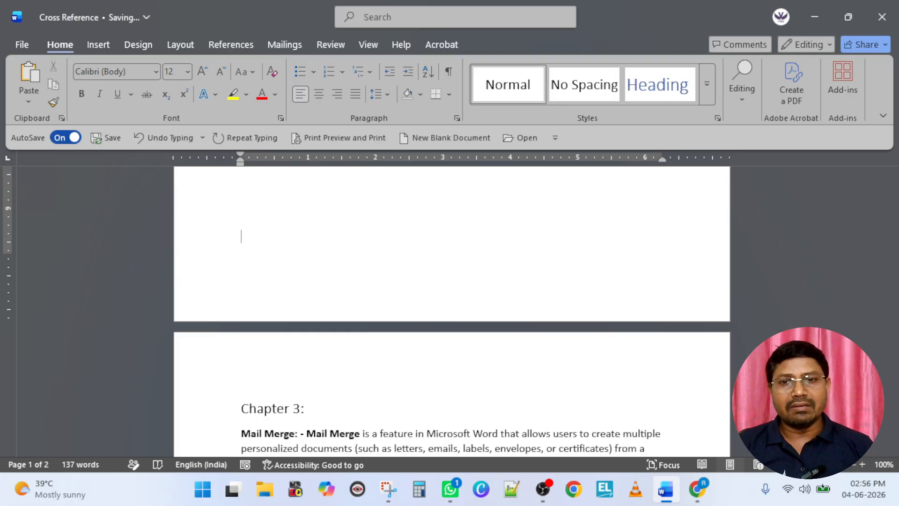
- Add the sentence "Ram is a good boy." below the bulleted list at the end of the Chapter 3 text
scroll(330, 168, "down", 3)
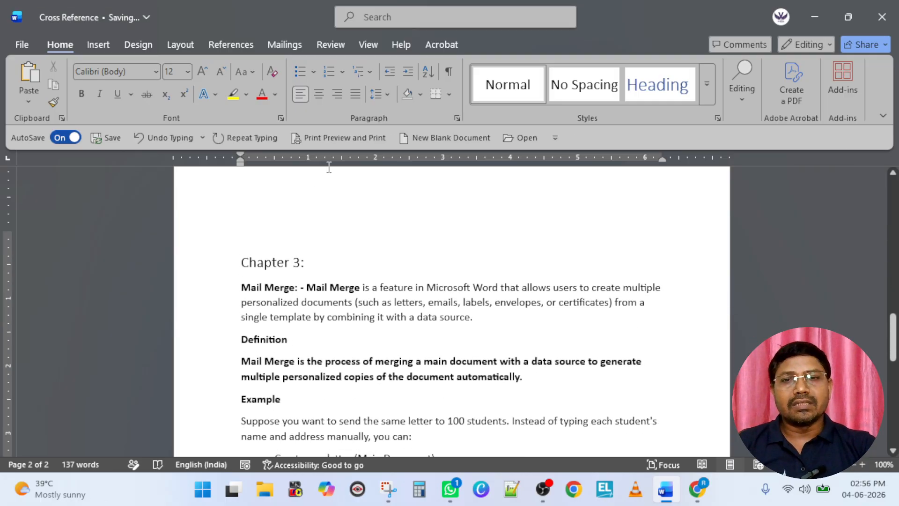
scroll(422, 336, "down", 4)
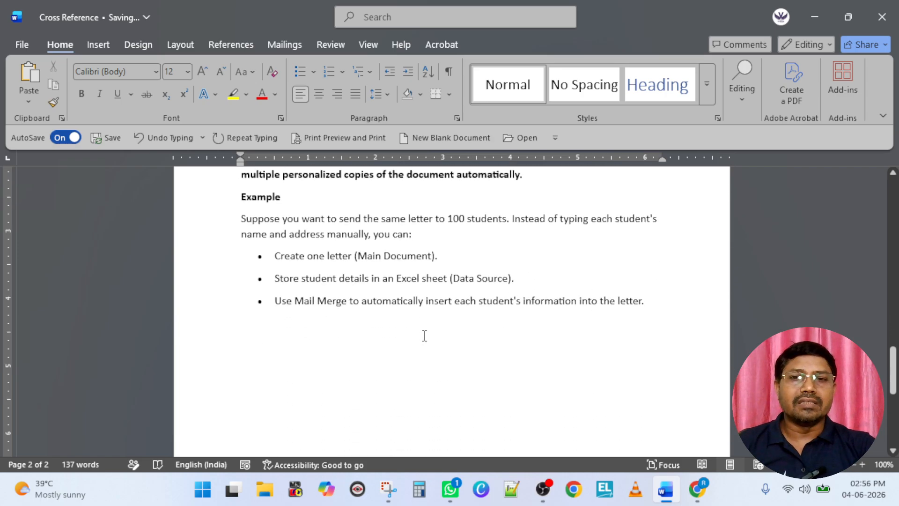
scroll(424, 335, "up", 2)
scroll(424, 335, "up", 1)
scroll(367, 259, "down", 4)
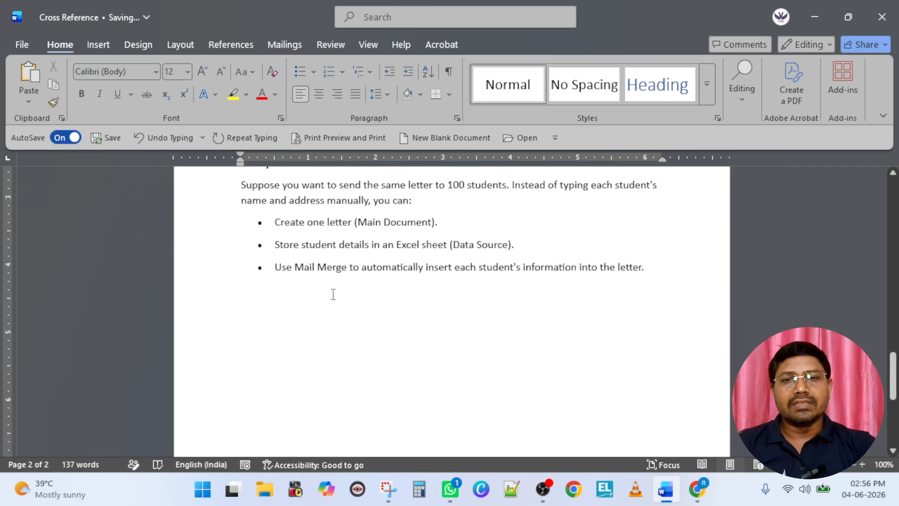
left_click(311, 311)
type("Ra")
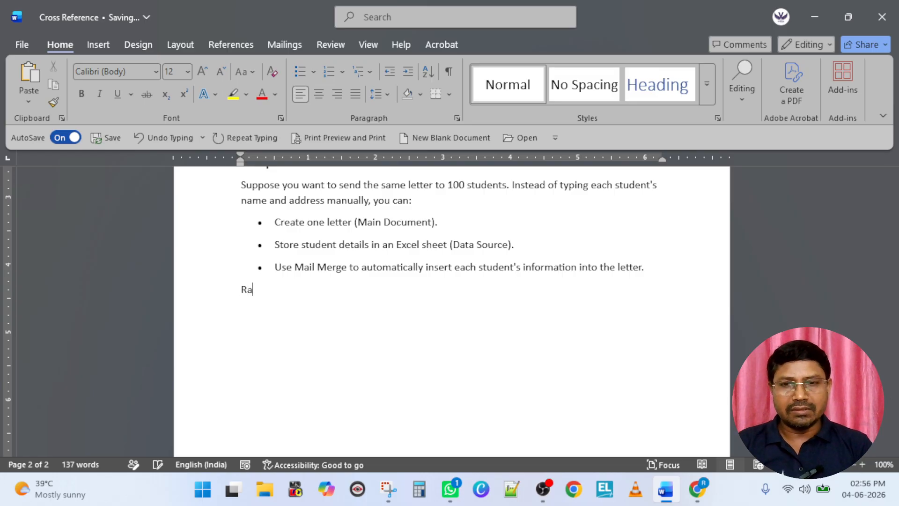
type("m is a good boy")
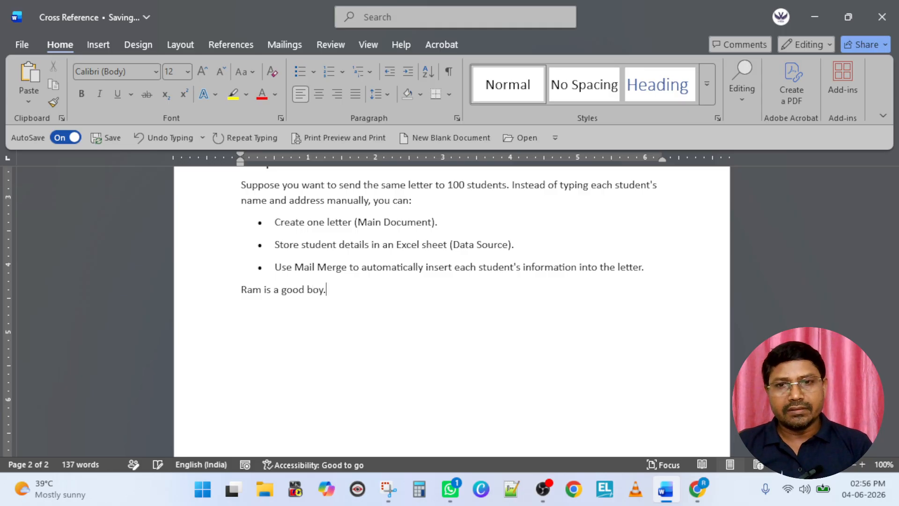
type(".")
- Copy the new sentence and paste it repeatedly to build a filler paragraph of about eight lines
key("shift+Home")
key("ctrl+c")
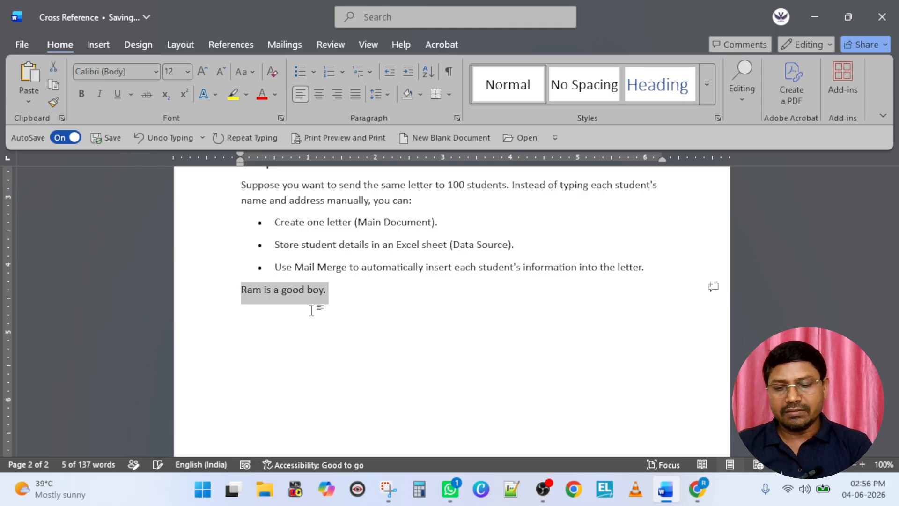
key("ctrl+v")
key("ctrl+v")
key("ctrl+v")
key("ctrl+v")
key("ctrl+v")
key("ctrl+v")
key("ctrl+v")
key("ctrl+v")
key("ctrl+v")
key("ctrl+v")
key("ctrl+v")
key("ctrl+v")
key("ctrl+v")
key("ctrl+v")
key("ctrl+v")
key("ctrl+v")
key("ctrl+v")
key("ctrl+v")
key("ctrl+v")
key("ctrl+v")
key("ctrl+v")
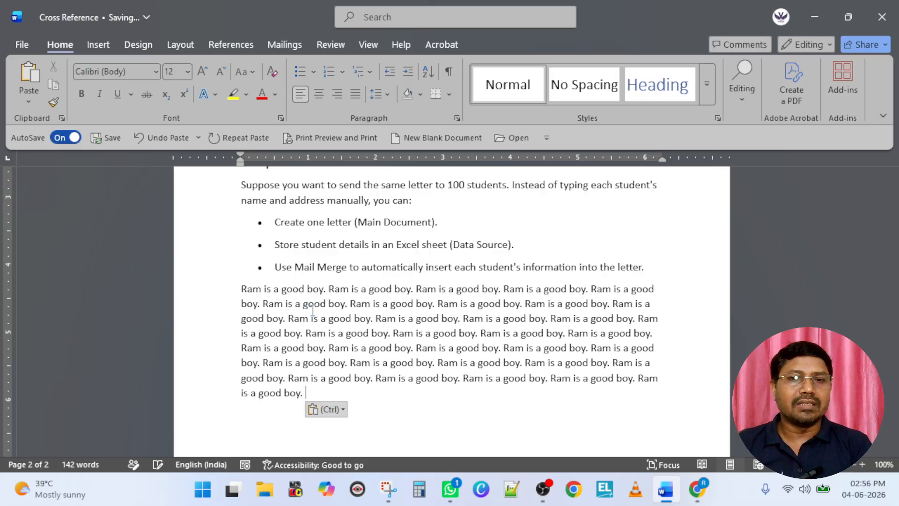
key("ctrl+Home")
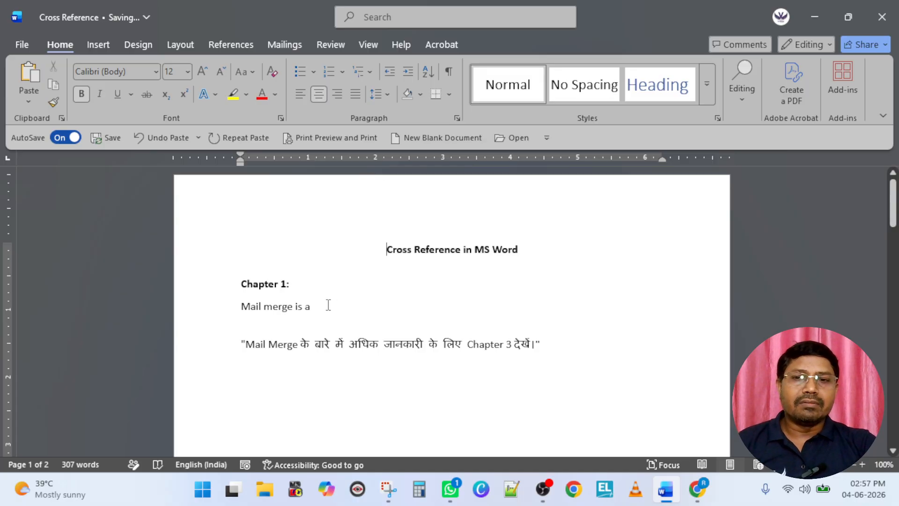
left_click(268, 285)
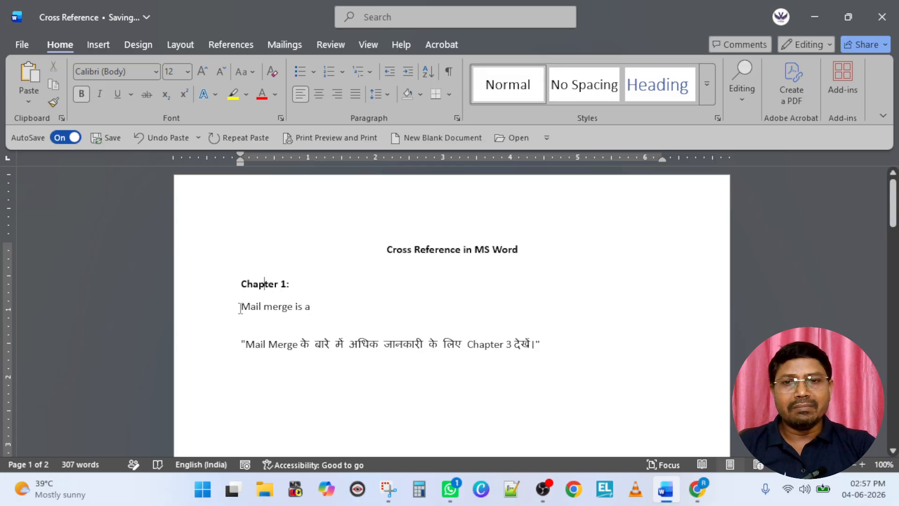
left_click_drag(242, 306, 319, 328)
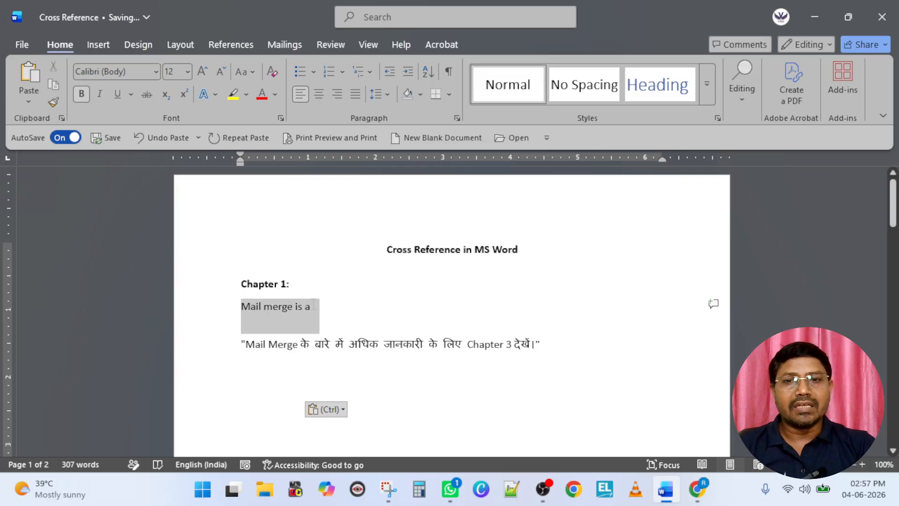
left_click(288, 307)
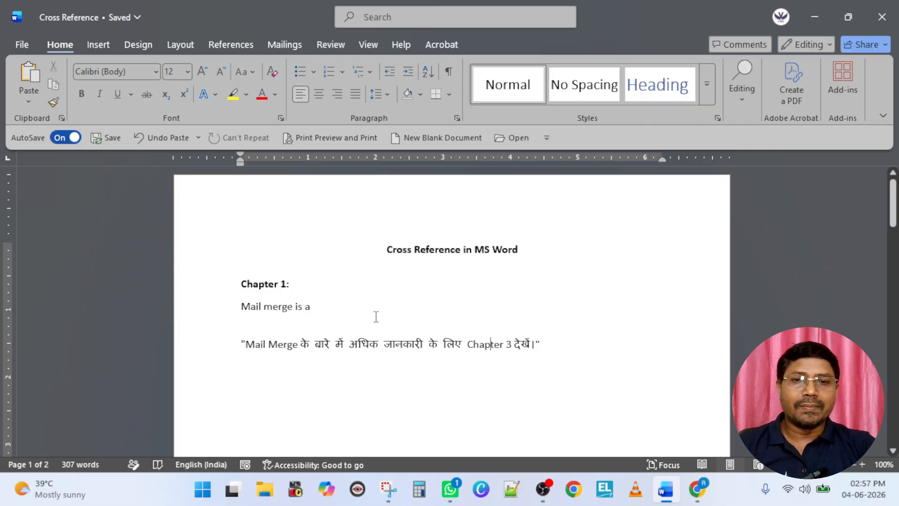
- Apply the Heading style to the "Chapter 3:" line on the second page
scroll(376, 316, "down", 10)
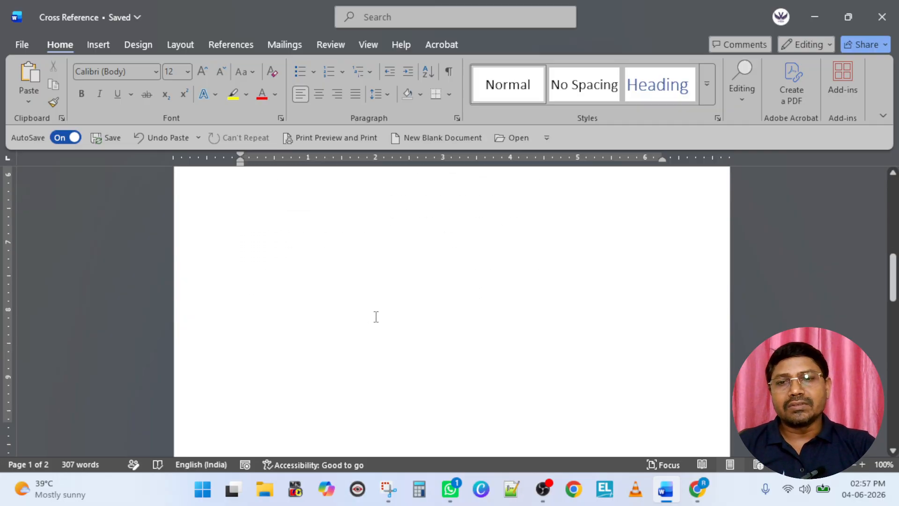
scroll(376, 317, "down", 4)
scroll(374, 315, "up", 2)
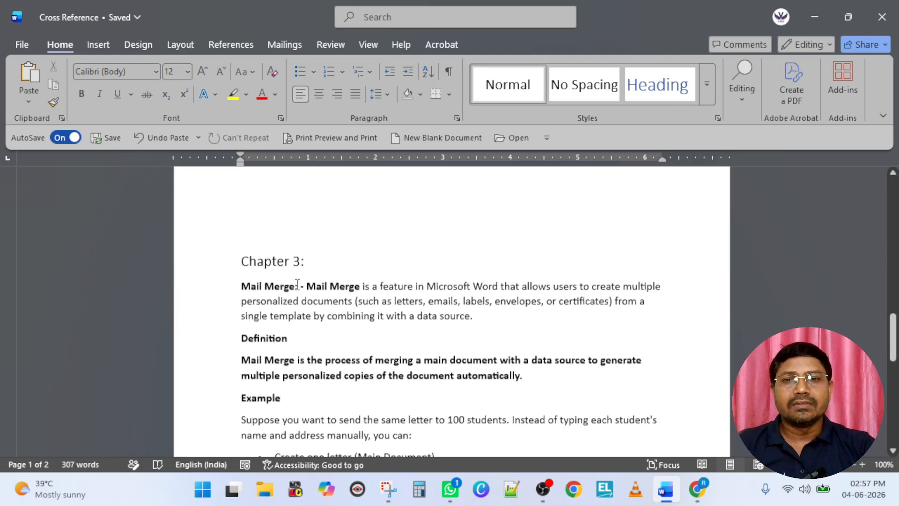
double_click(268, 263)
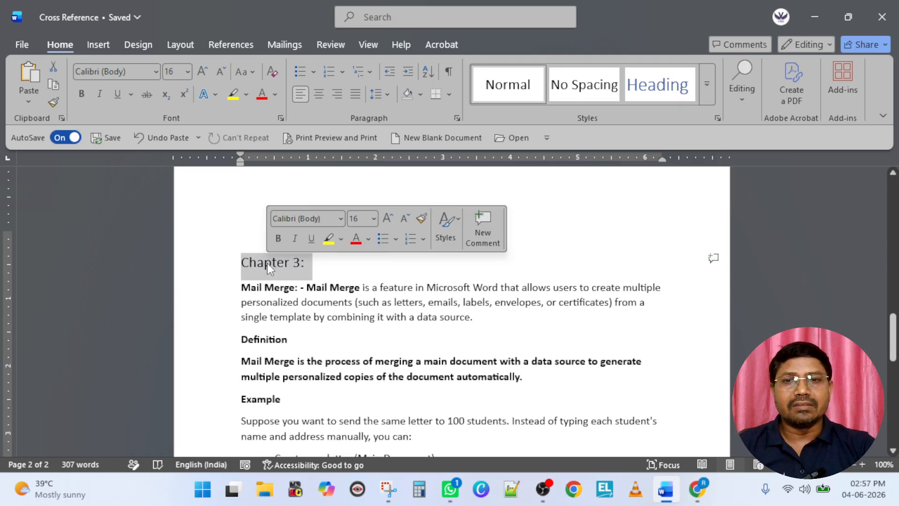
left_click(267, 263)
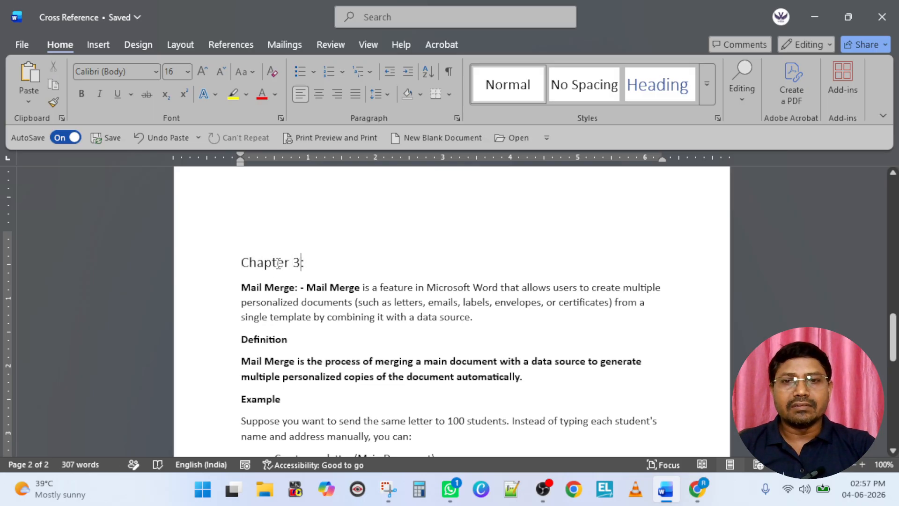
triple_click(275, 264)
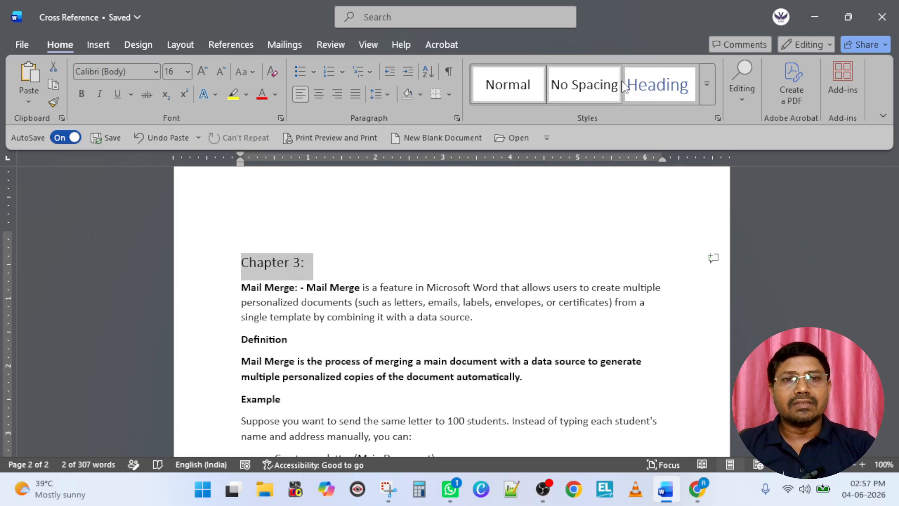
left_click(657, 86)
left_click(657, 86)
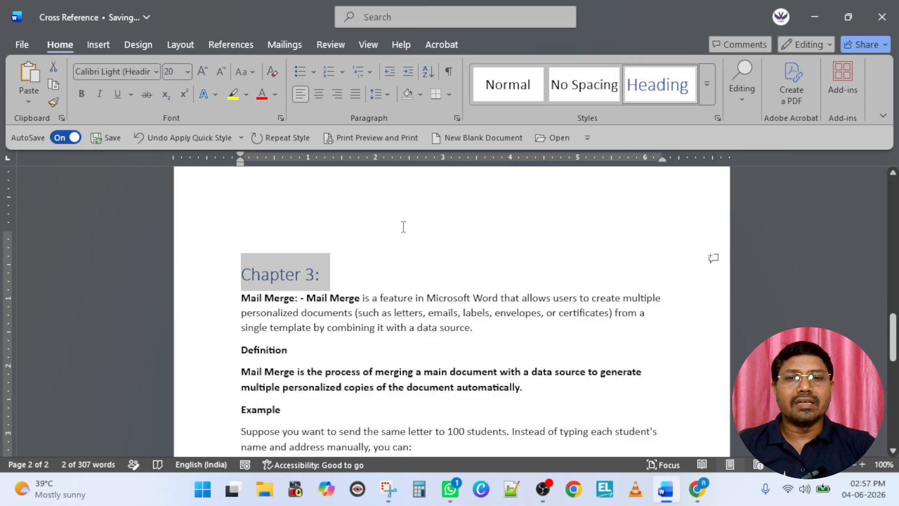
left_click(349, 277)
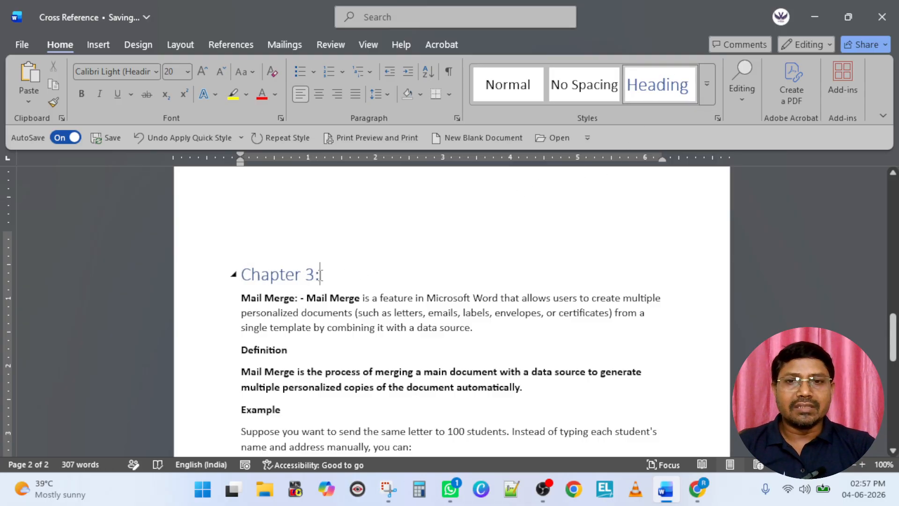
- Replace the "Chapter 3" mention in the Hindi sentence under Chapter 1 with a hyperlinked cross-reference to the heading text of "Chapter 3:"
scroll(406, 273, "up", 15)
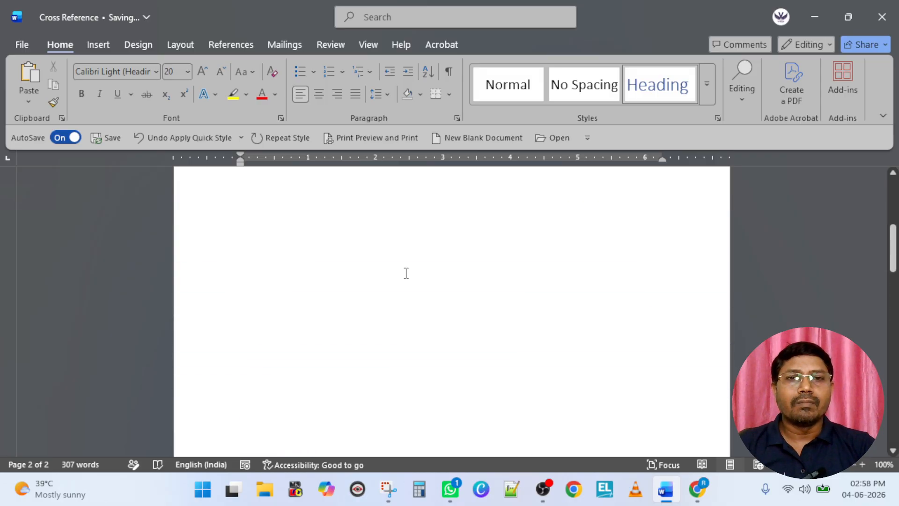
scroll(429, 262, "down", 3)
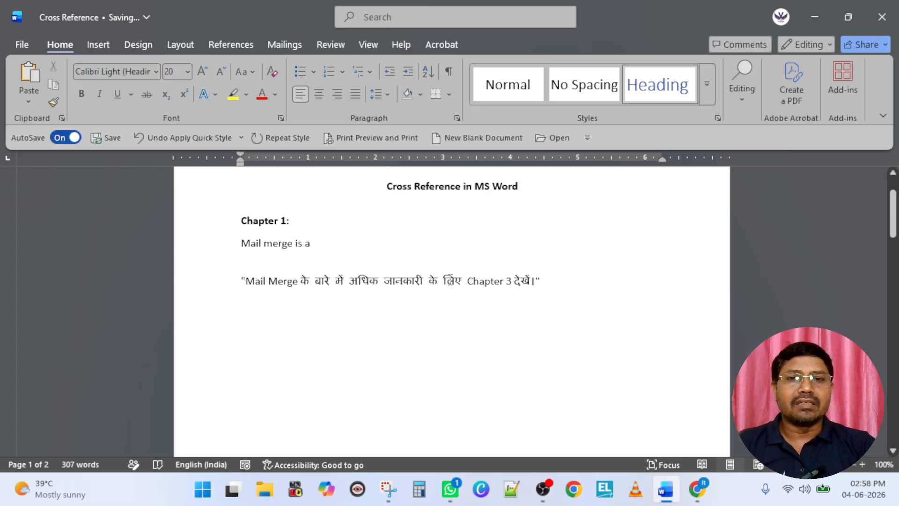
left_click(486, 281)
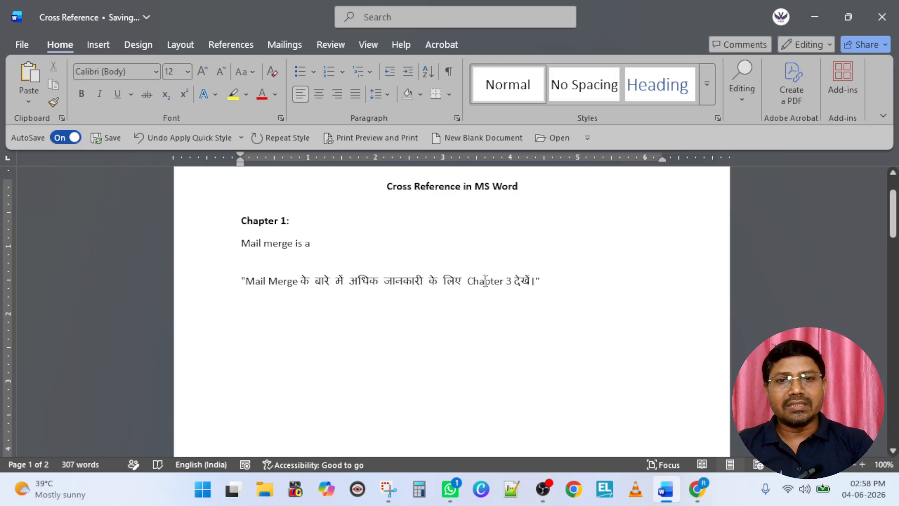
triple_click(486, 280)
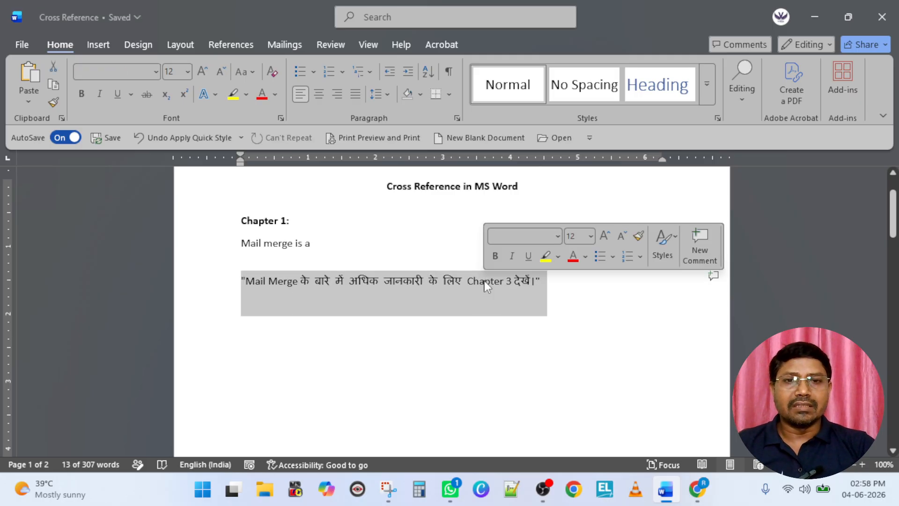
left_click(497, 287)
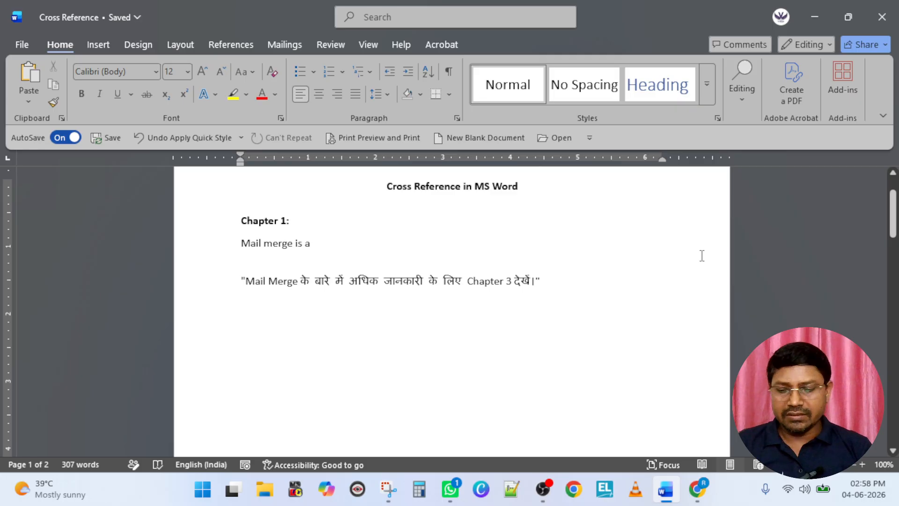
key("Left")
key("Left")
key("Left")
key("Left")
key("shift+Right")
key("shift+Right")
key("shift+Right")
key("shift+Right")
key("shift+Right")
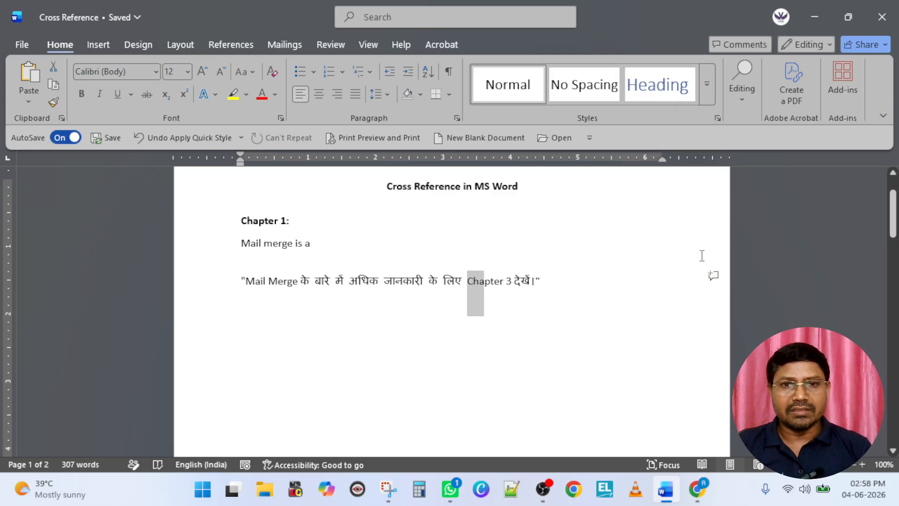
key("shift+Right")
key("shift+Right")
key("shift+Right")
key("shift+Right")
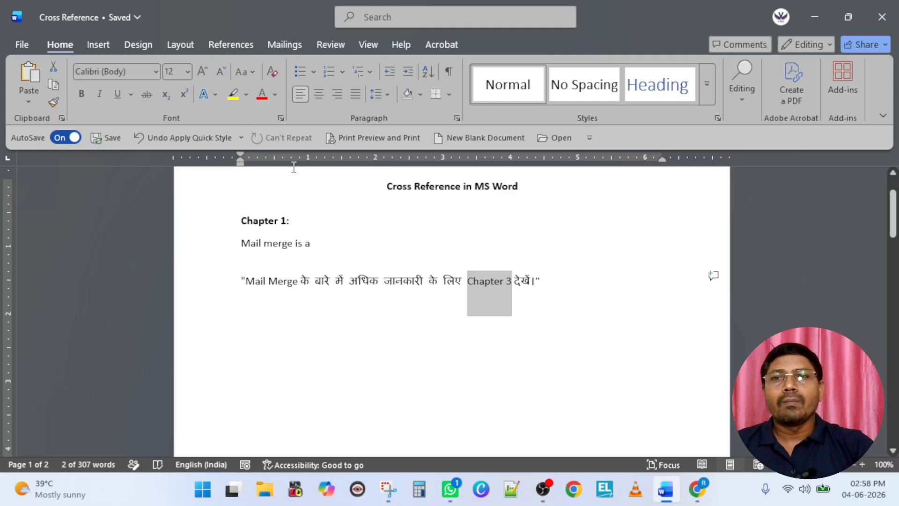
left_click(98, 44)
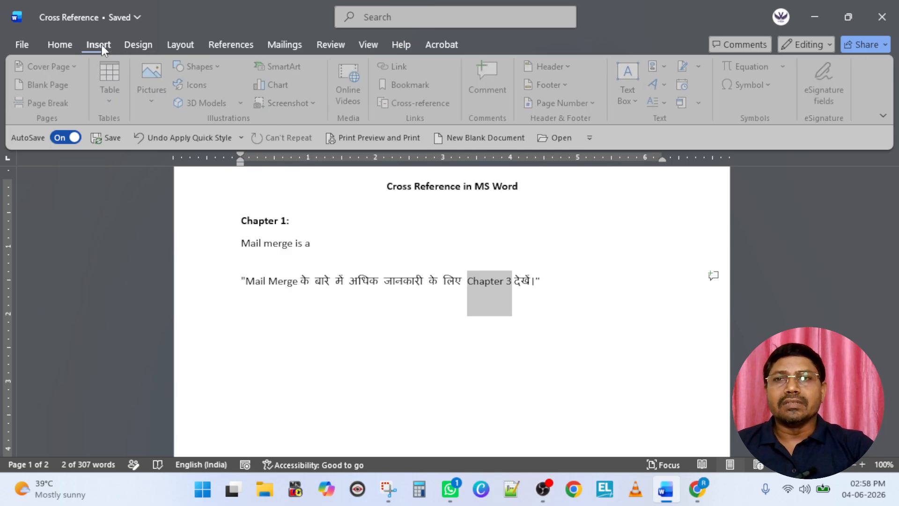
left_click(437, 106)
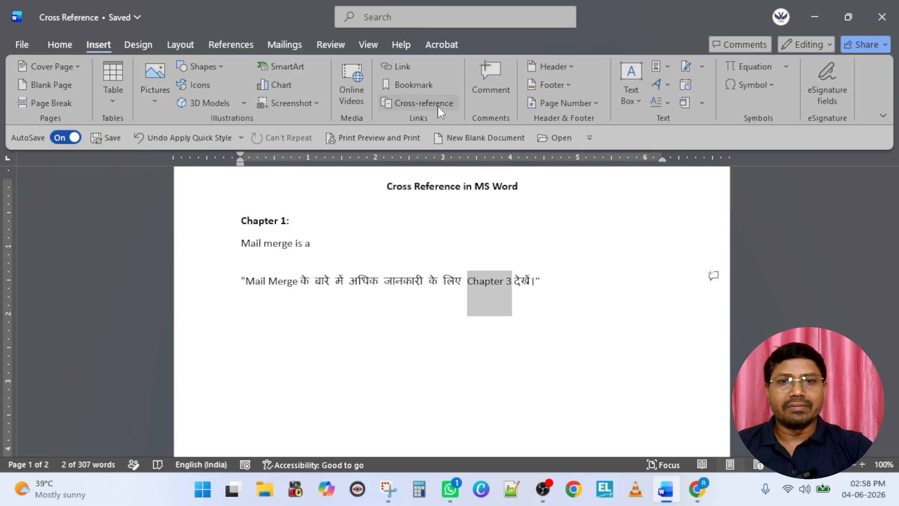
left_click_drag(470, 232, 296, 240)
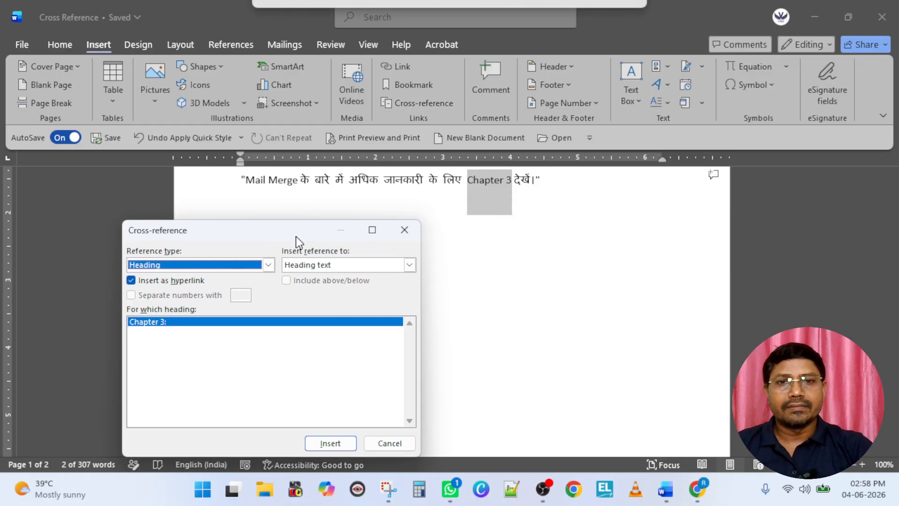
left_click(204, 270)
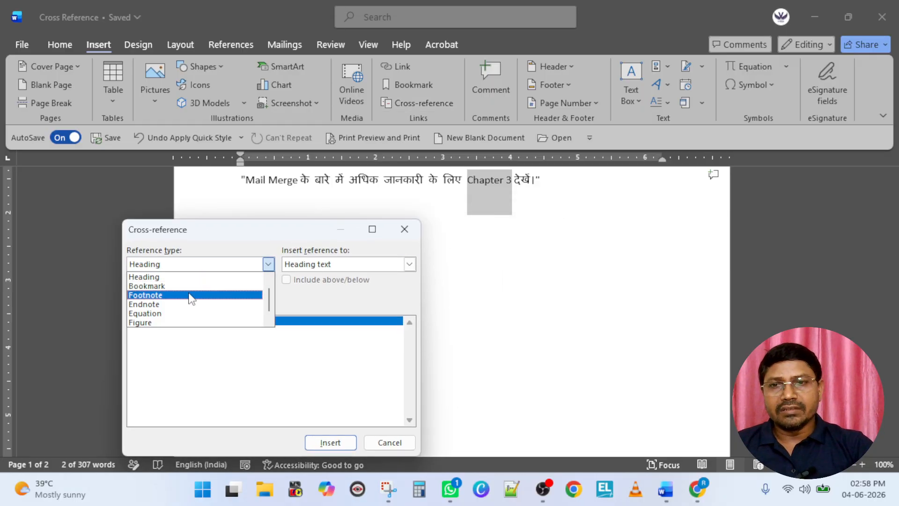
left_click(176, 280)
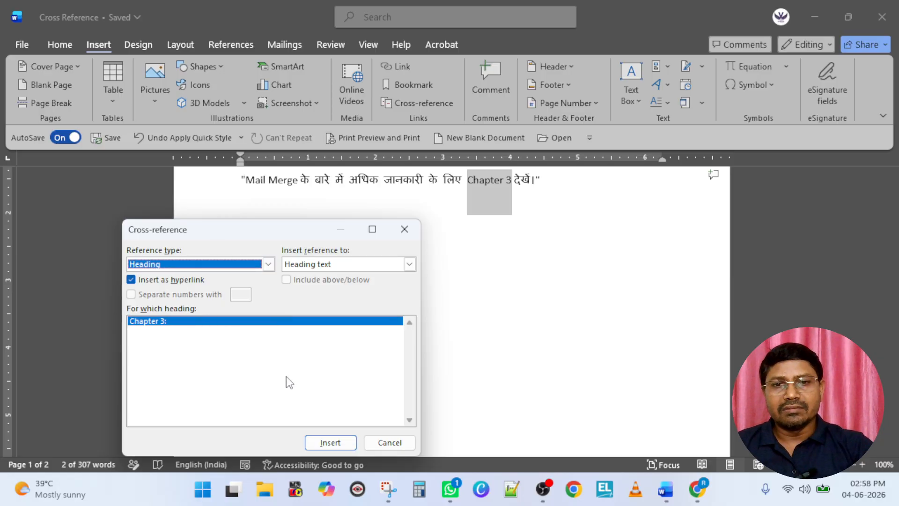
left_click(332, 443)
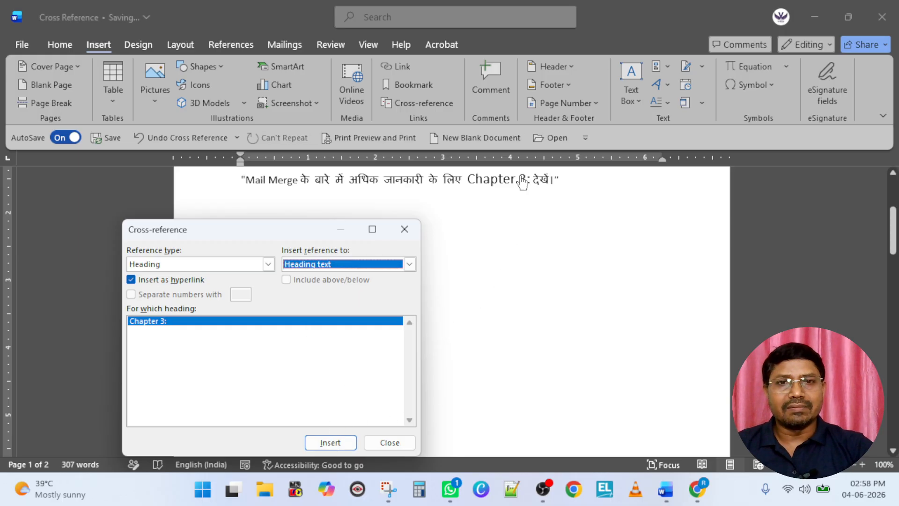
left_click(390, 443)
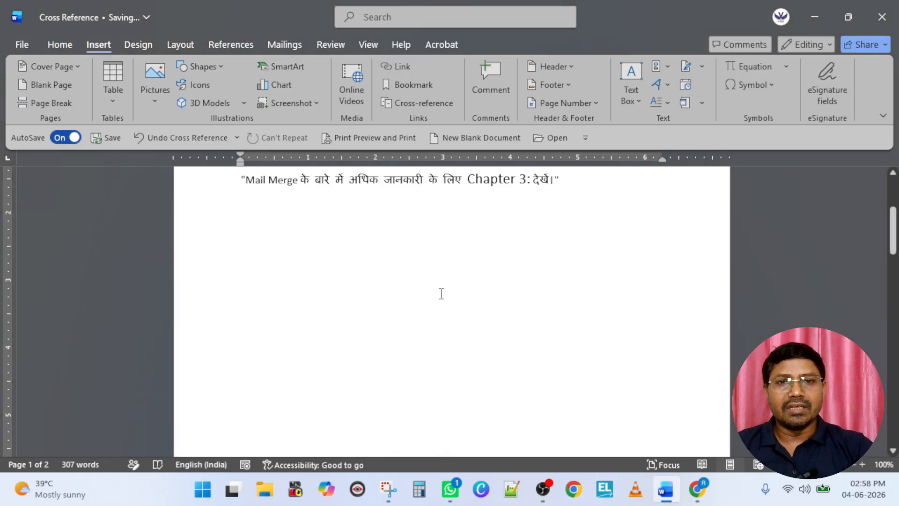
- Test the new "Chapter 3:" cross-reference by following it to the heading, and return to the sentence on the first page
scroll(440, 293, "up", 3)
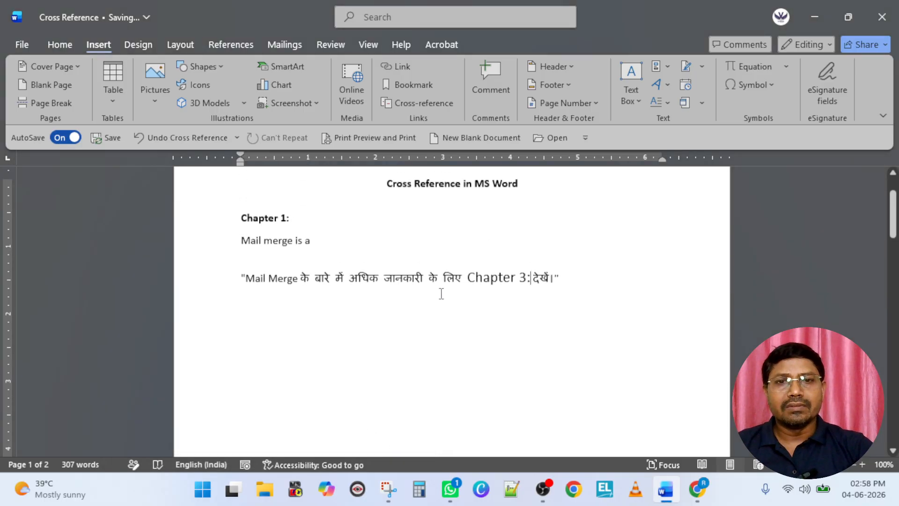
left_click(503, 286)
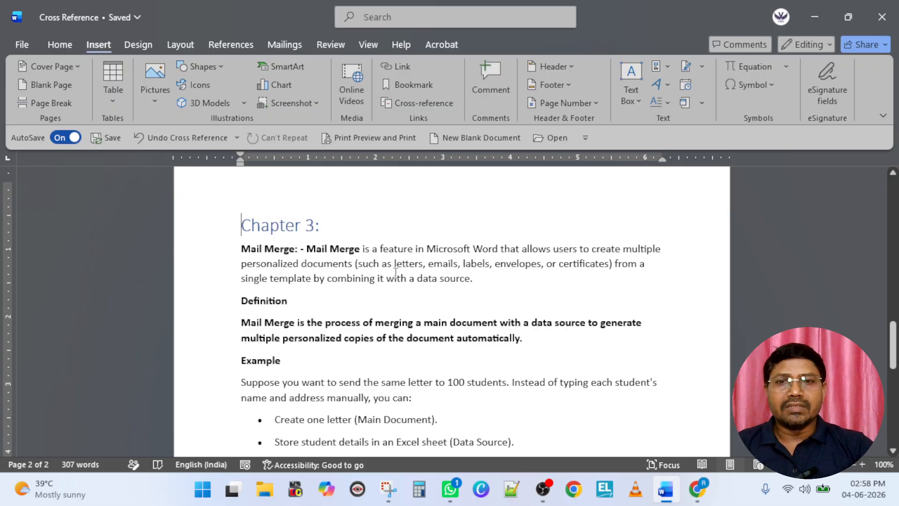
scroll(396, 272, "up", 10)
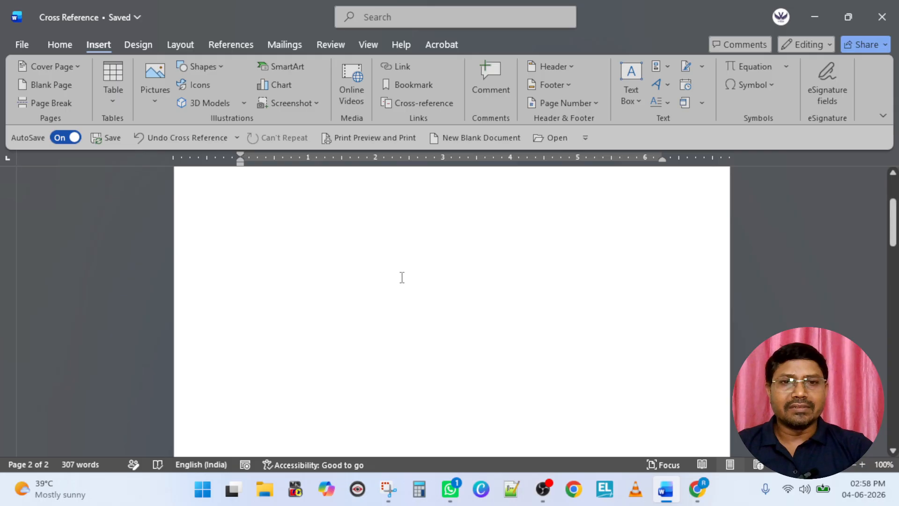
scroll(402, 277, "up", 5)
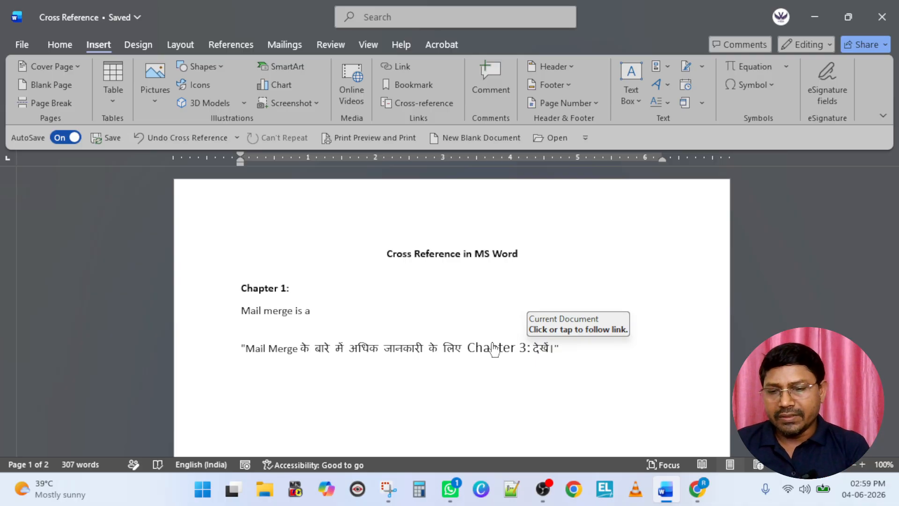
key("ctrl")
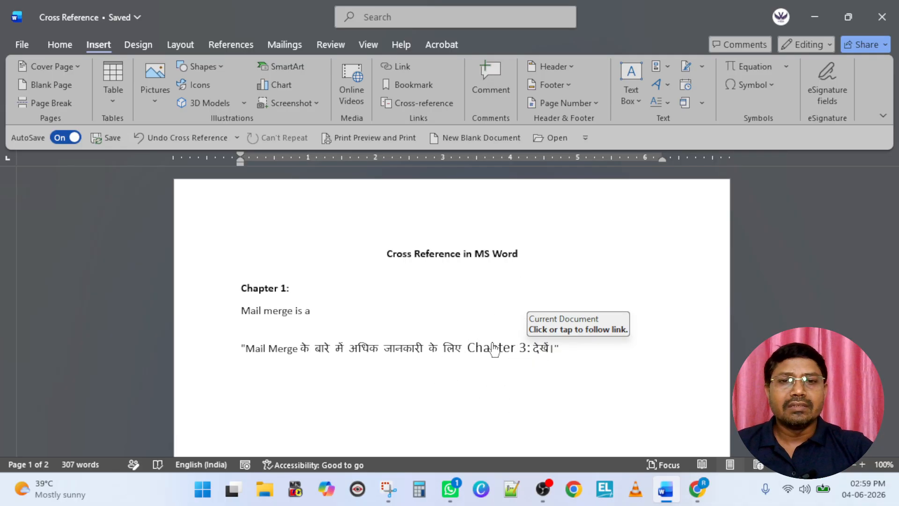
key("ctrl")
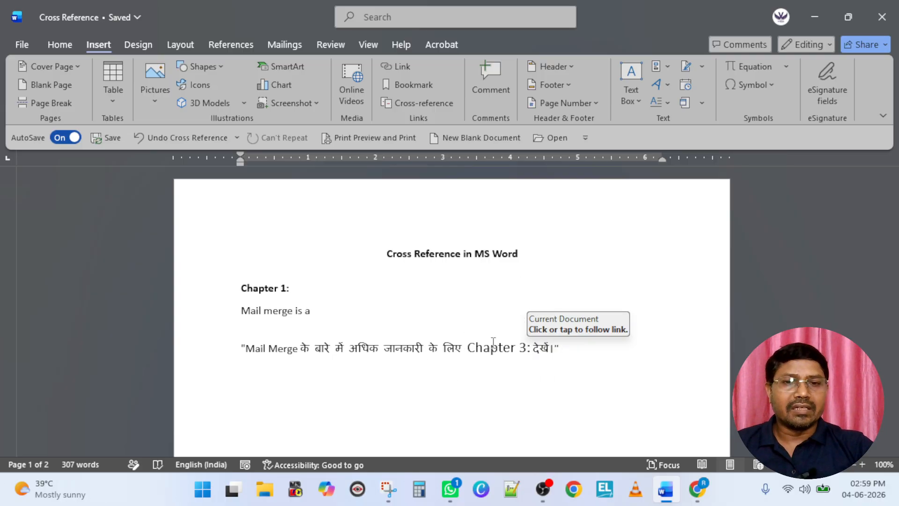
key("ctrl")
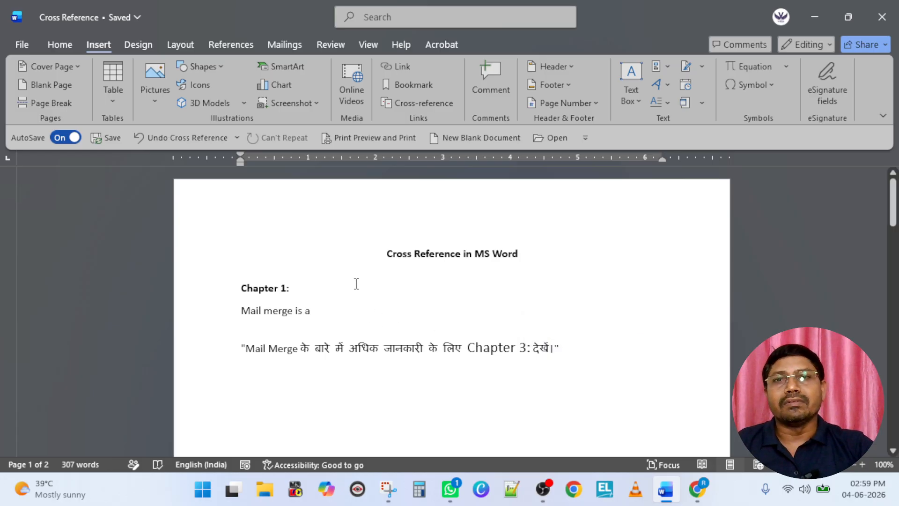
left_click(21, 45)
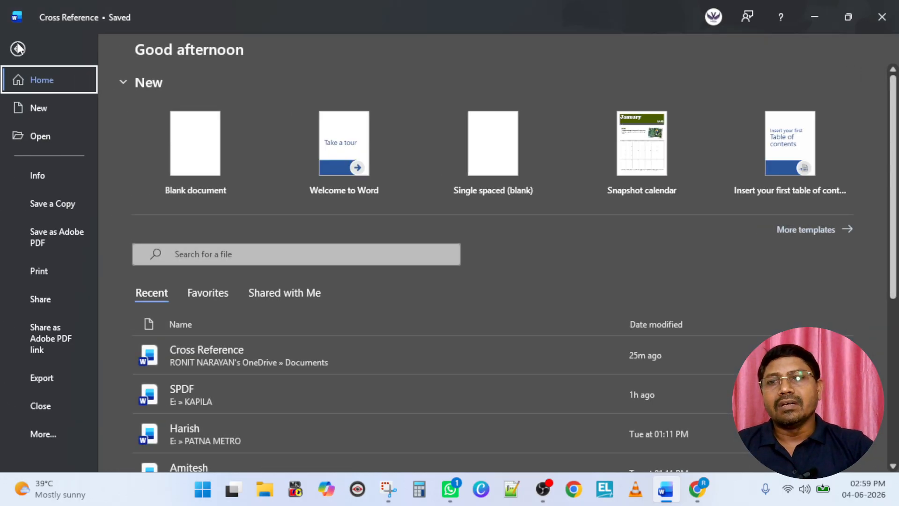
left_click(42, 435)
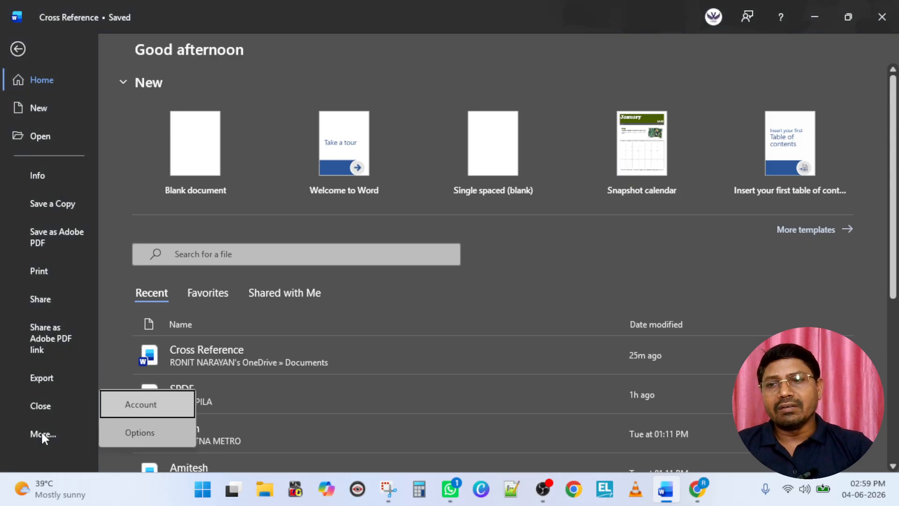
left_click(148, 431)
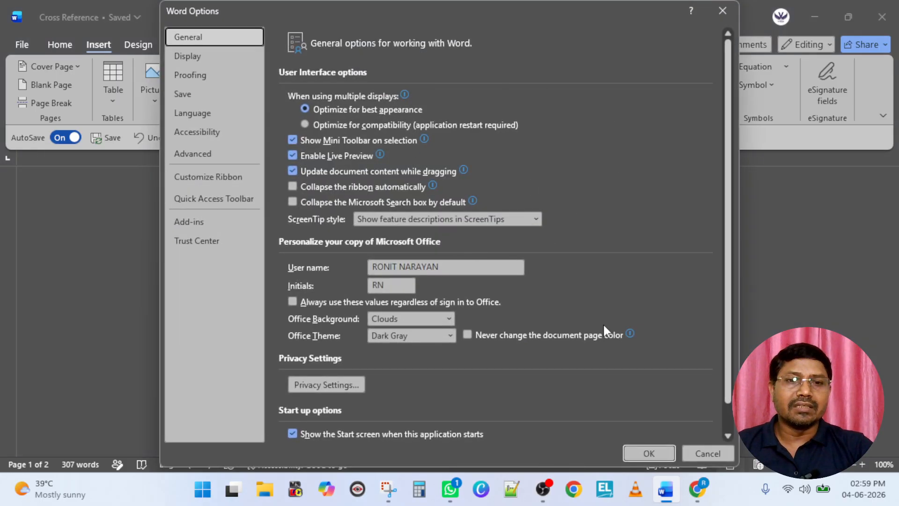
left_click(703, 452)
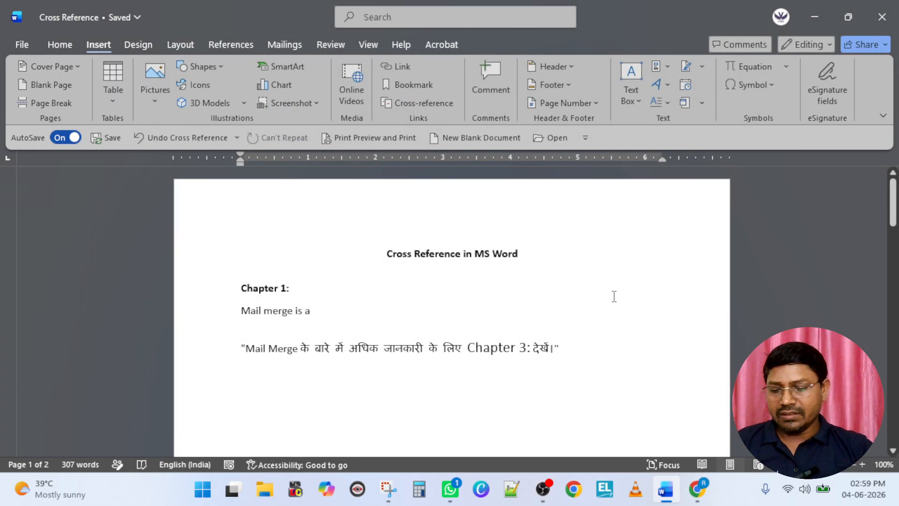
- Enable the advanced editing option "Use CTRL + Click to follow hyperlink" in Word Options
key("alt+t")
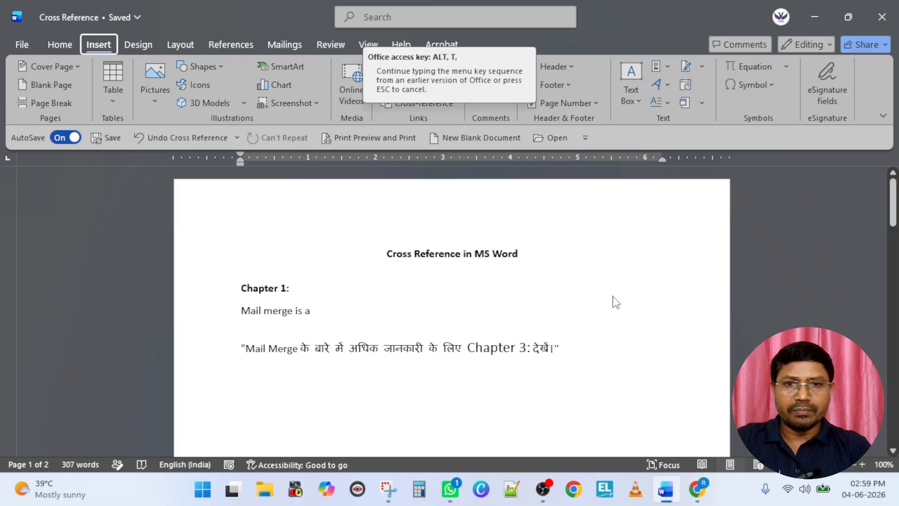
key("o")
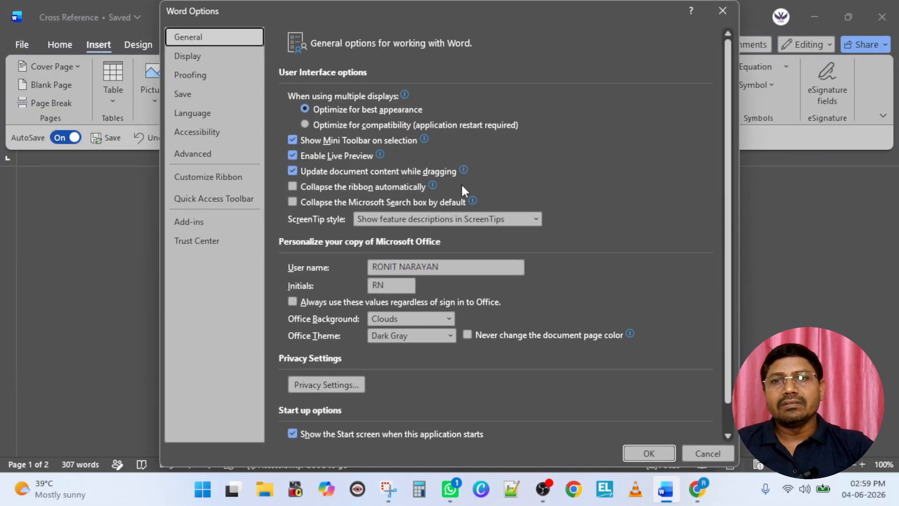
left_click(199, 155)
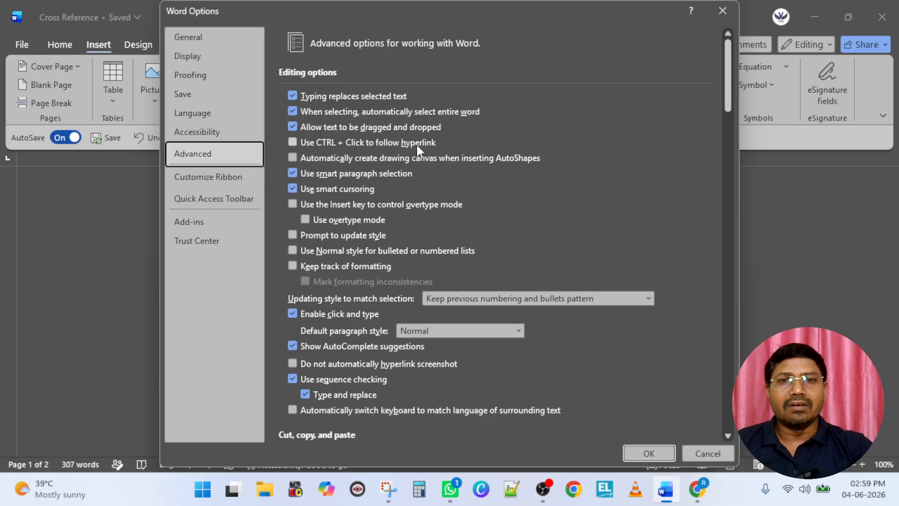
left_click(291, 141)
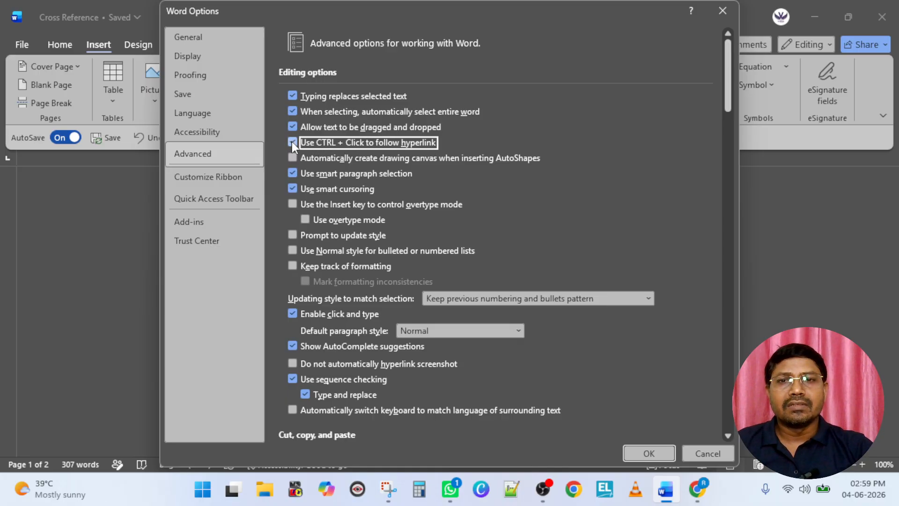
left_click(649, 453)
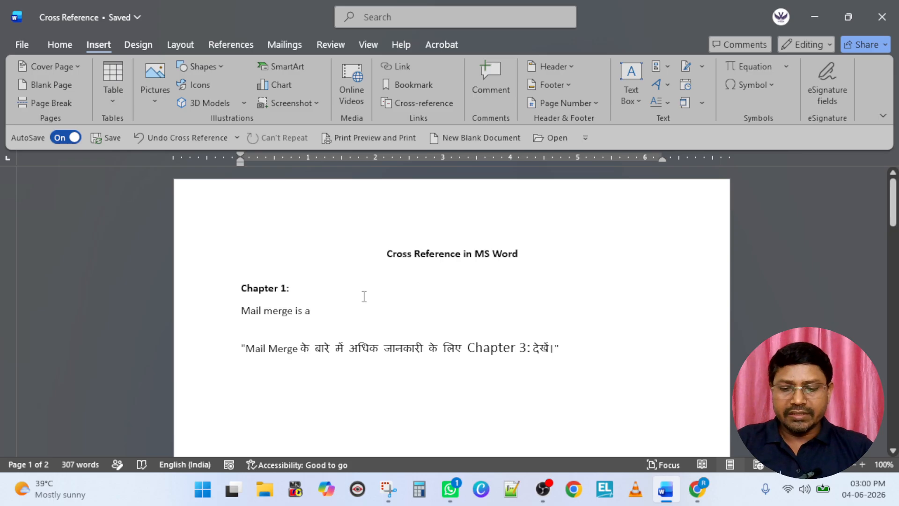
- Turn off the advanced option "Use CTRL + Click to follow hyperlink" and follow the "Chapter 3:" cross-reference under Chapter 1
key("alt+t")
key("o")
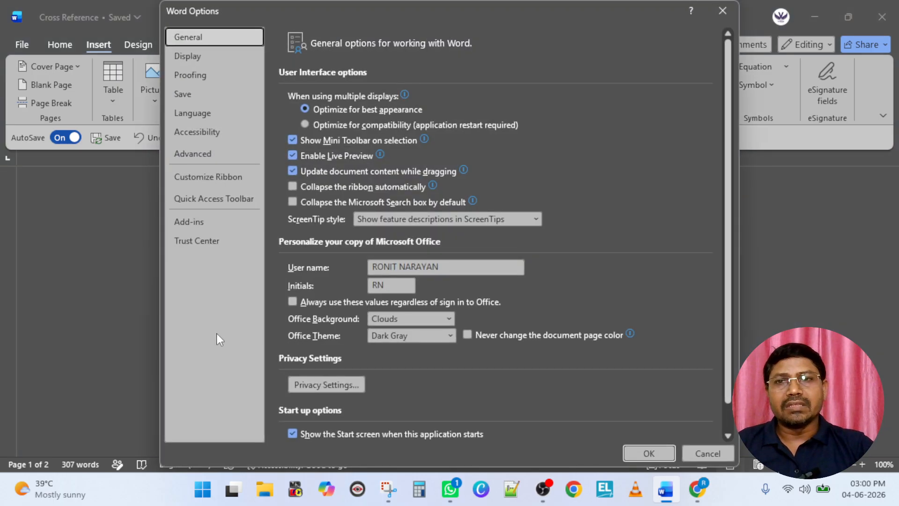
left_click(201, 157)
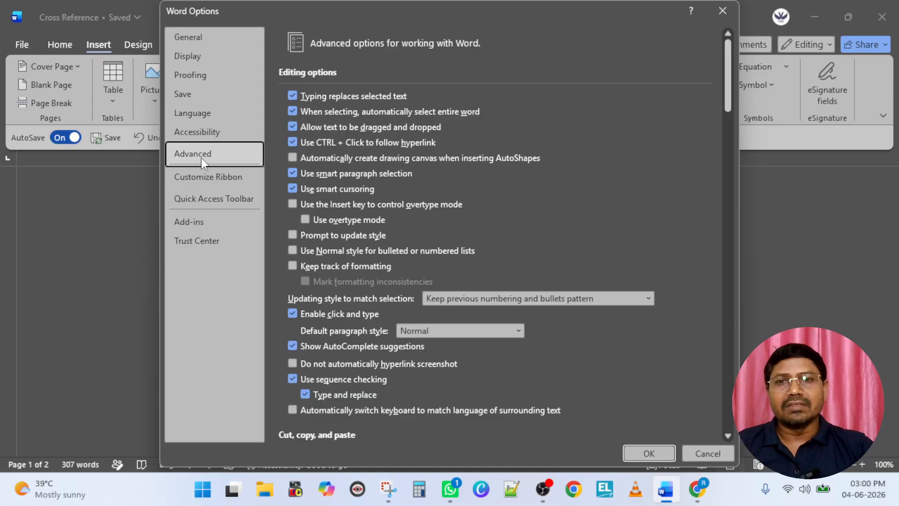
left_click(291, 140)
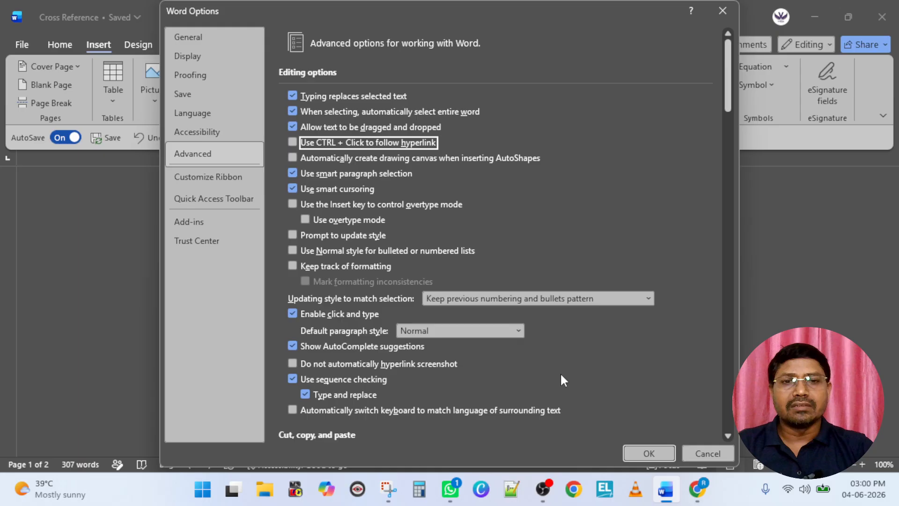
left_click(642, 455)
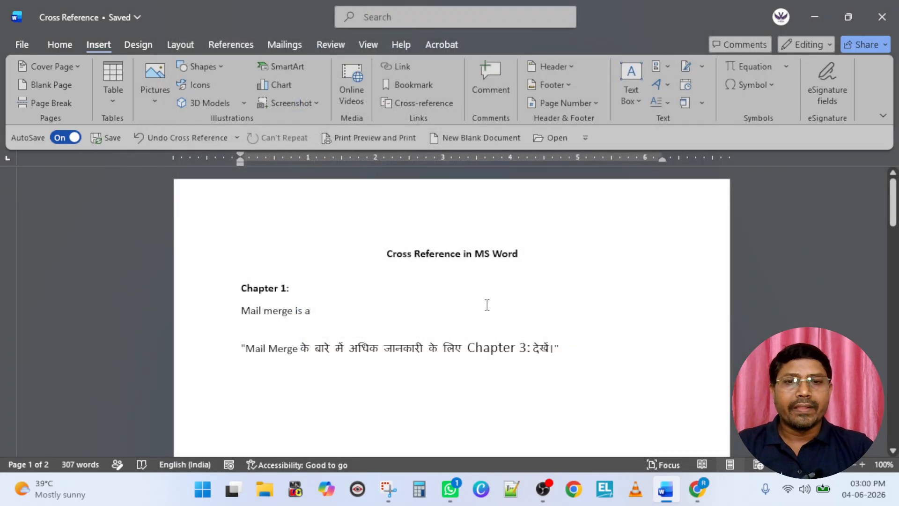
left_click(495, 351)
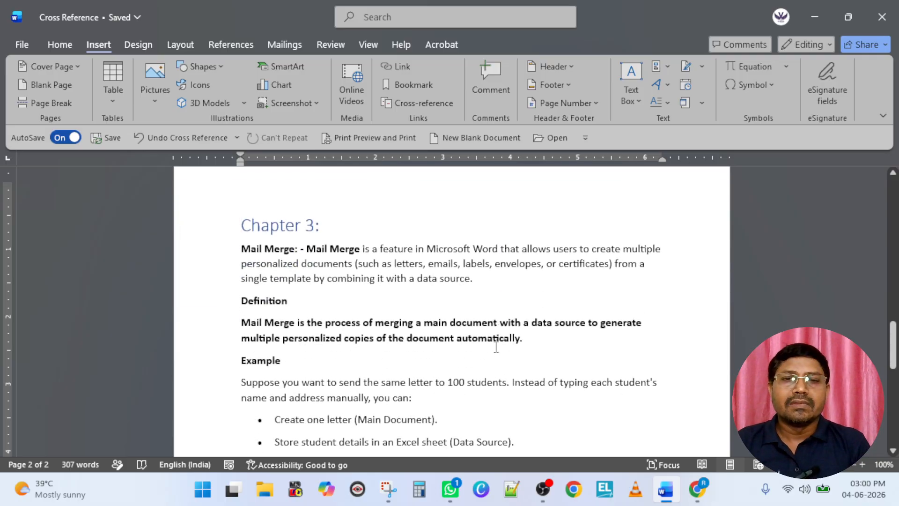